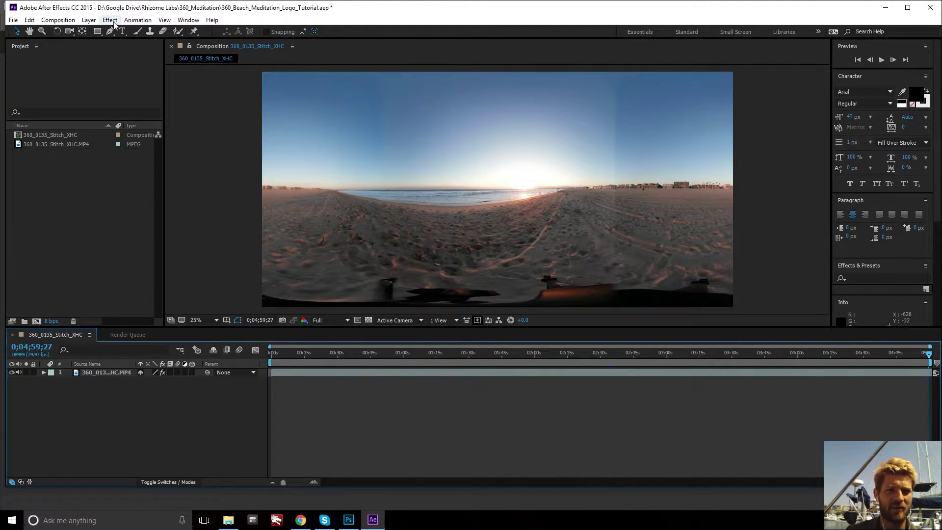
Step: Confirm in Composition Settings that the After Effects comp is 3840×1920 px, then switch to Photoshop's New dialog
{"action": "left_click", "coordinate": [58, 19]}
{"action": "left_click", "coordinate": [76, 46]}
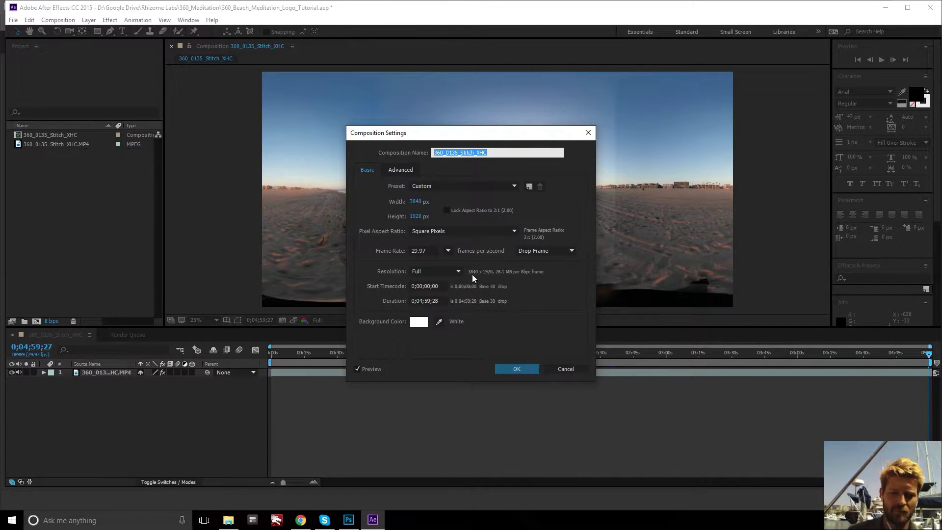
{"action": "left_click", "coordinate": [349, 523]}
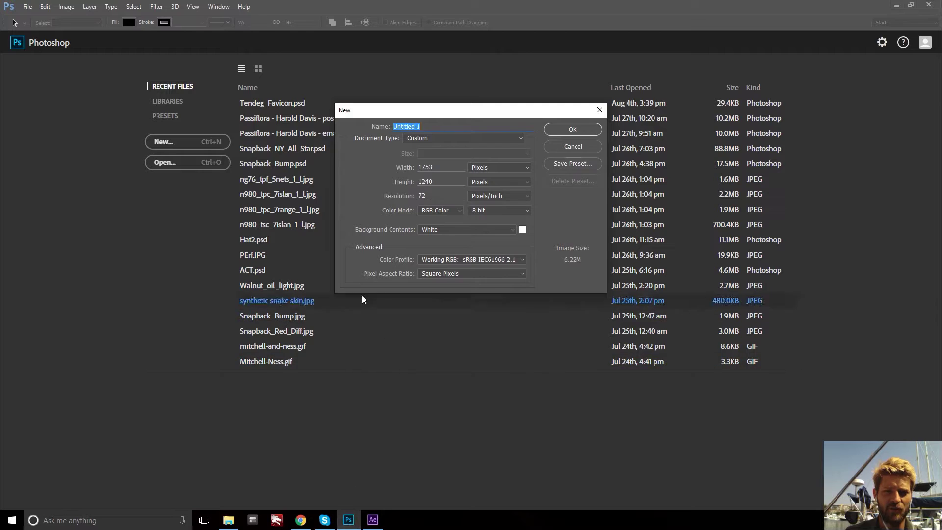
Step: Create a new Photoshop document 3840 px wide and 1920 px high
{"action": "left_click", "coordinate": [438, 168]}
{"action": "left_click_drag", "start_coordinate": [439, 168], "coordinate": [407, 167]}
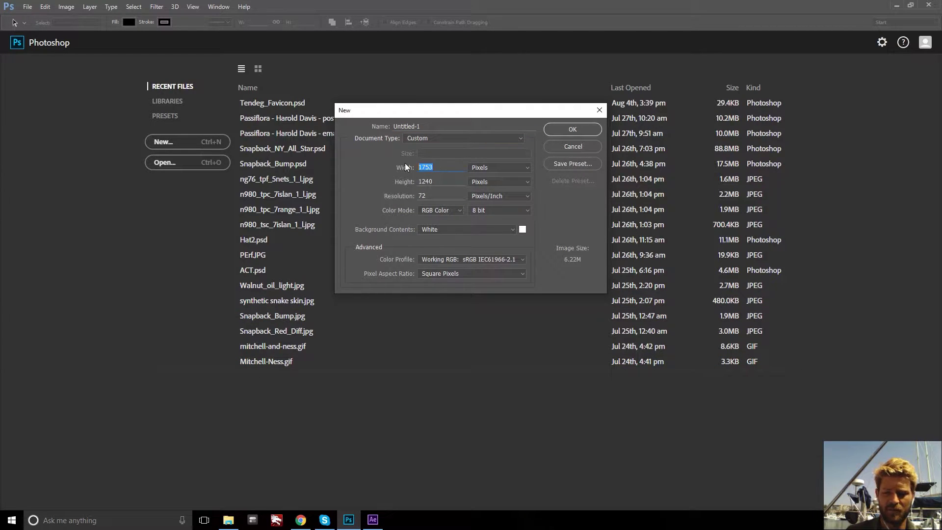
{"action": "type", "text": "3840"}
{"action": "key", "text": "Tab"}
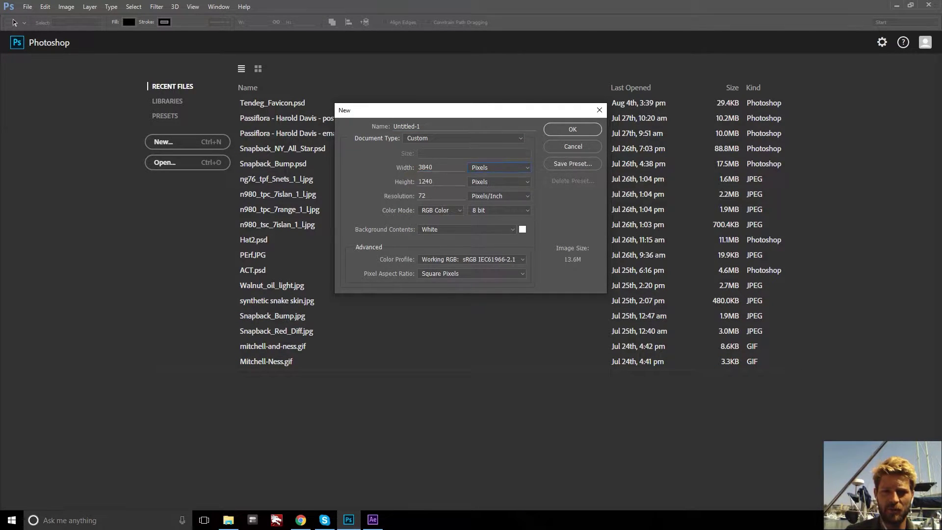
{"action": "key", "text": "Tab"}
{"action": "type", "text": "1920"}
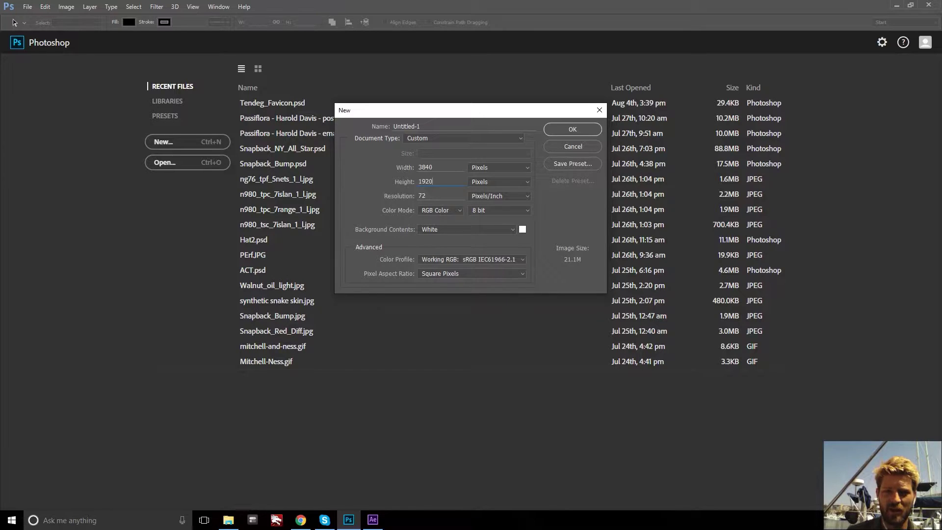
{"action": "left_click", "coordinate": [584, 129]}
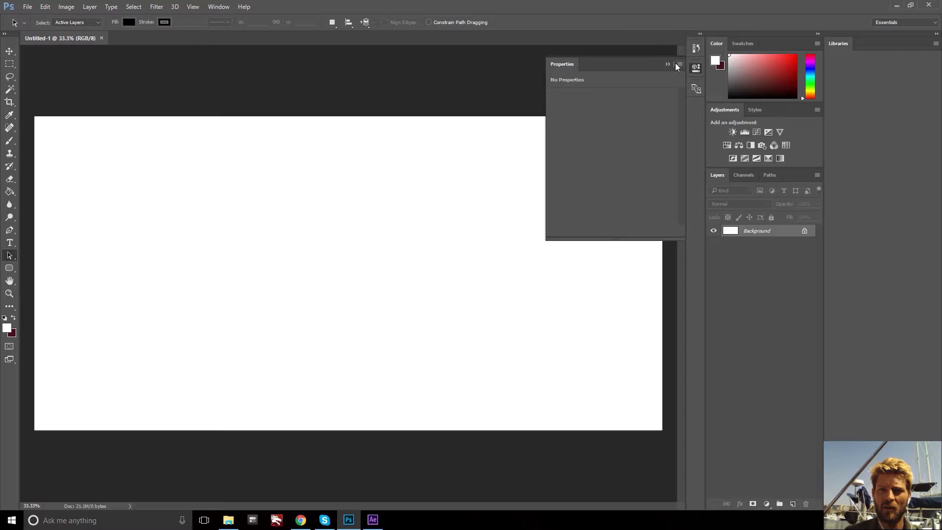
Step: Place Rhizome Labs Logo-01.jpg from File Explorer onto the new canvas
{"action": "left_click", "coordinate": [667, 63]}
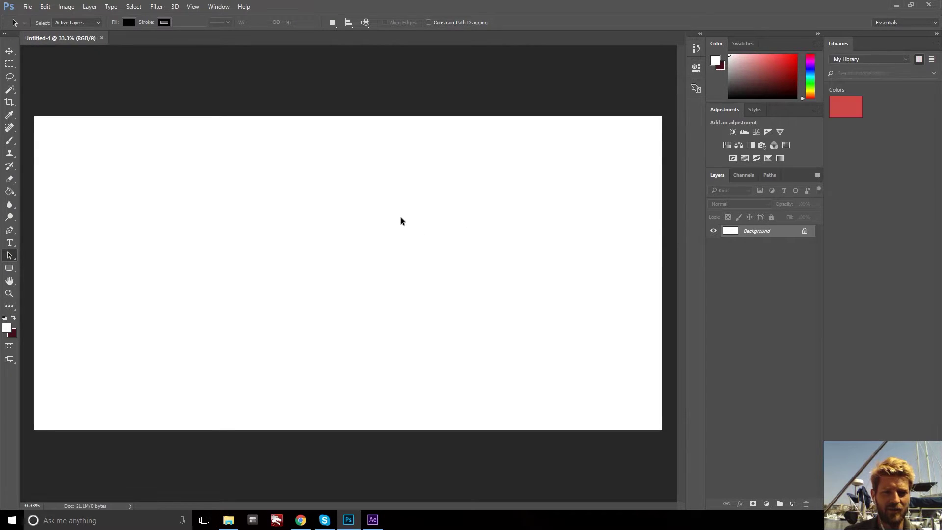
{"action": "left_click", "coordinate": [225, 521]}
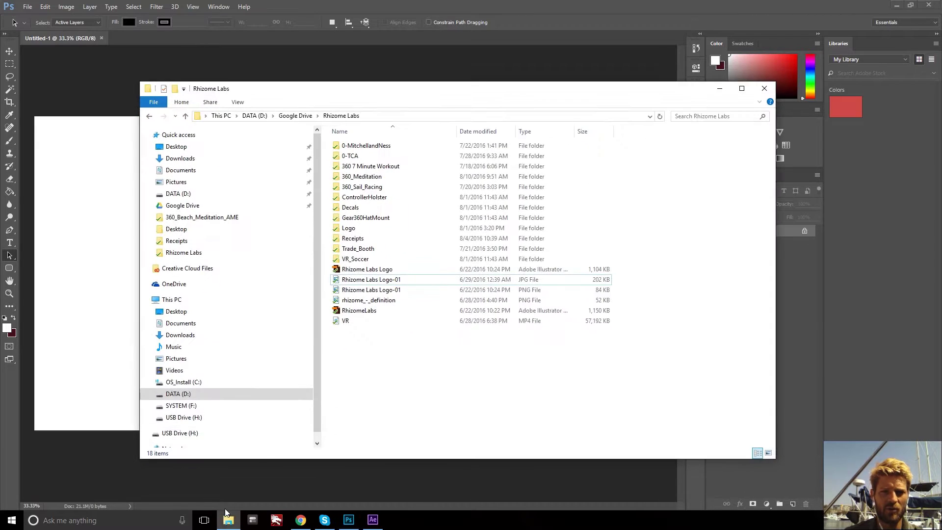
{"action": "left_click", "coordinate": [397, 281]}
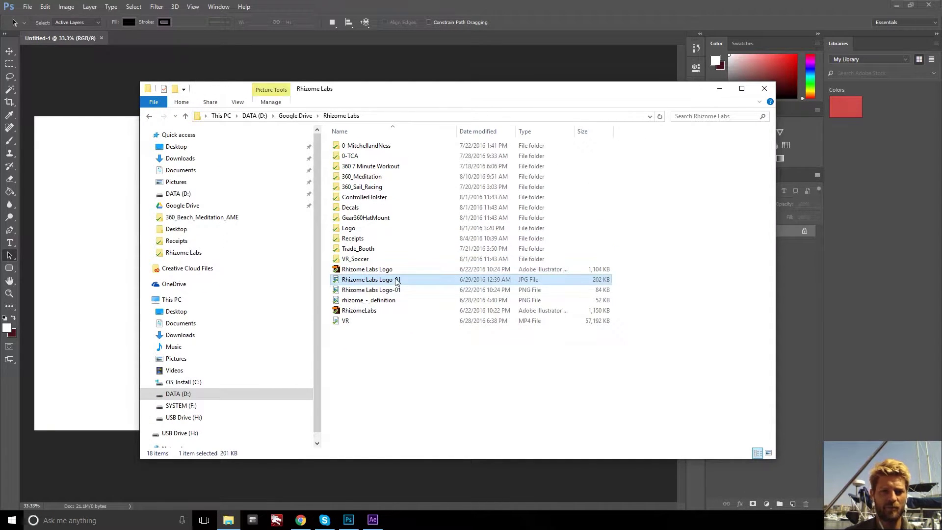
{"action": "left_click_drag", "start_coordinate": [397, 281], "coordinate": [81, 89]}
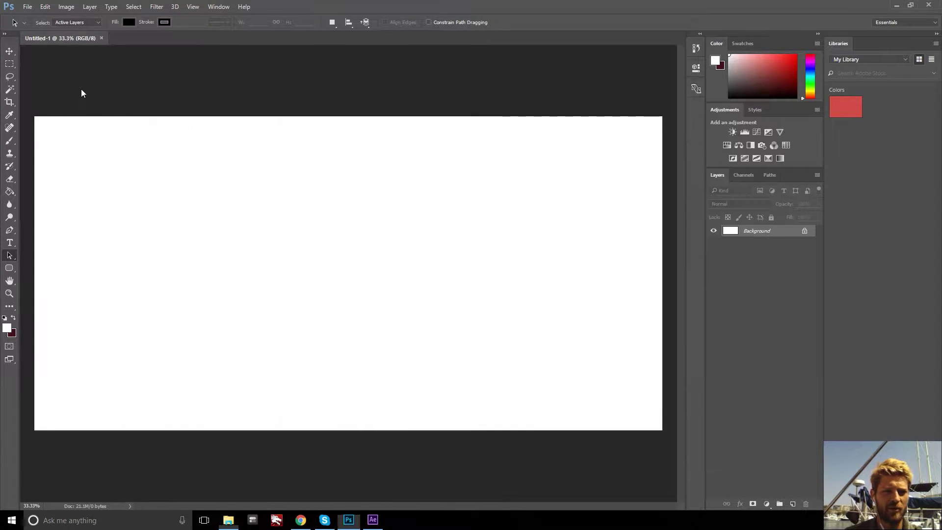
Step: Commit the placed logo and invert it to white on black
{"action": "key", "text": "Return"}
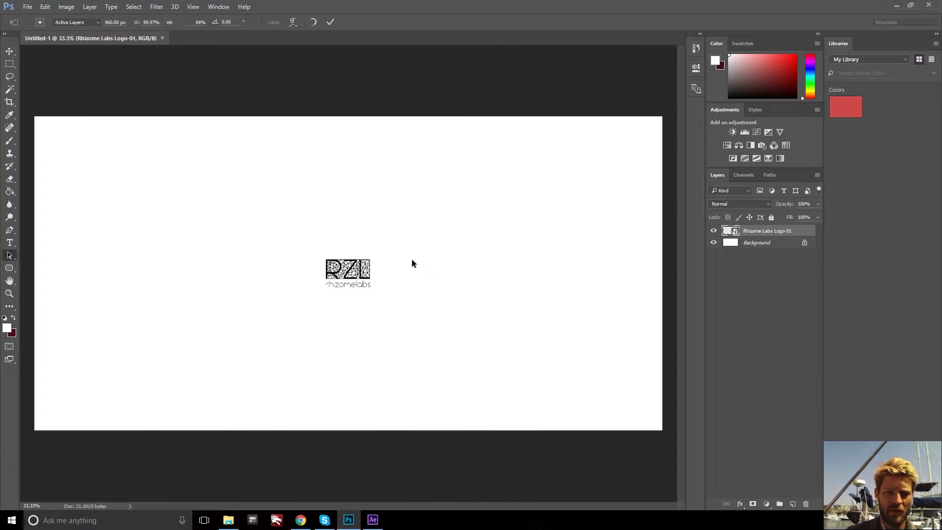
{"action": "key", "text": "m"}
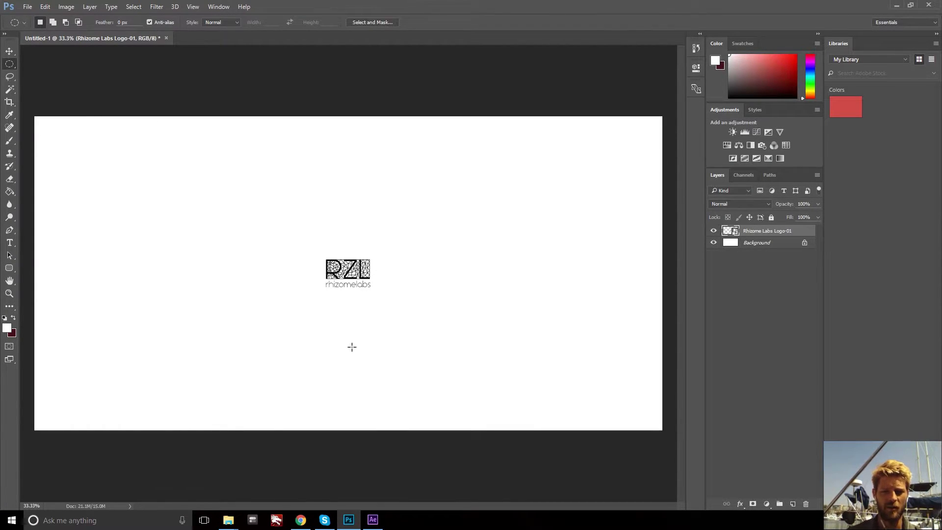
{"action": "key", "text": "ctrl+i"}
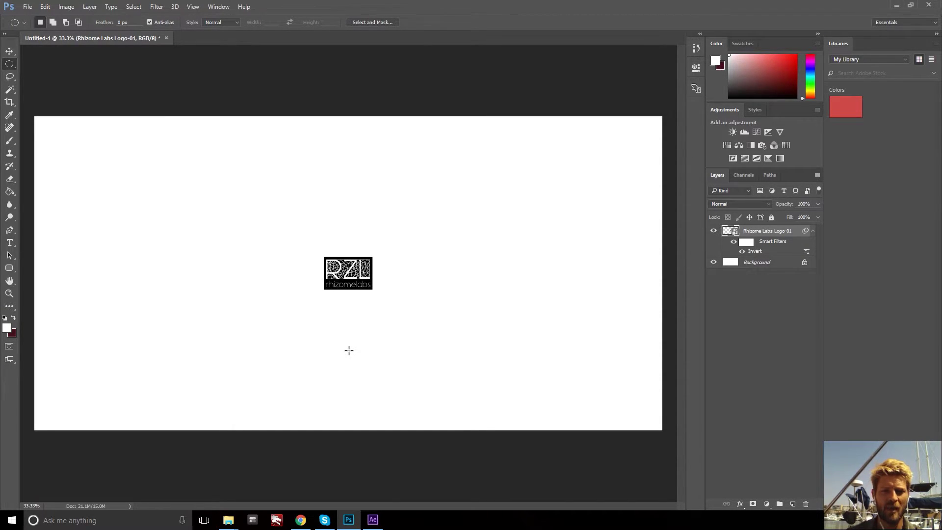
Step: Add a circular Solid Color fill of 000000 around the logo, placed beneath the logo layer
{"action": "left_click", "coordinate": [792, 503]}
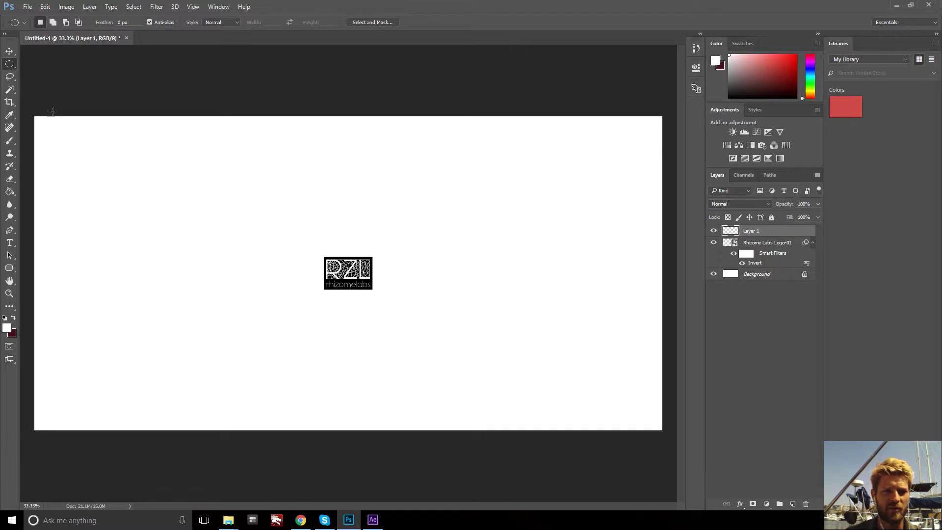
{"action": "left_click_drag", "start_coordinate": [300, 234], "coordinate": [401, 311]}
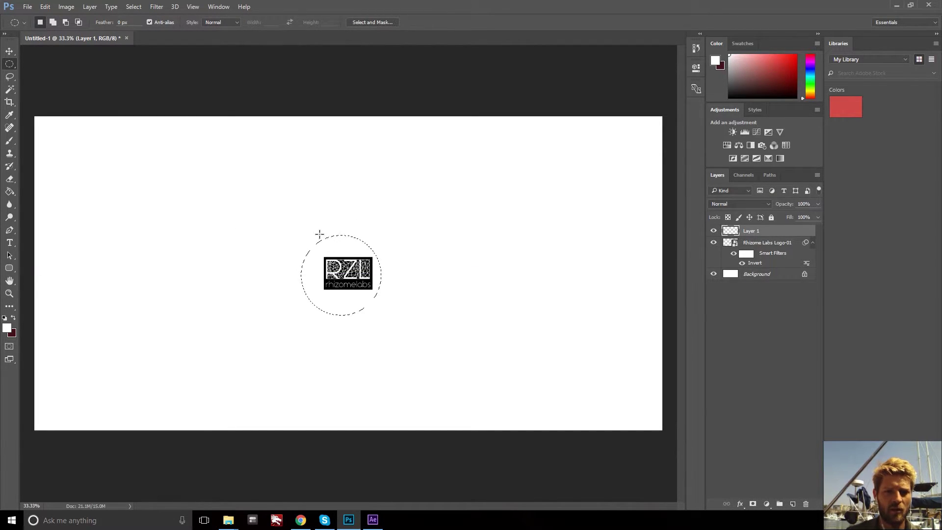
{"action": "left_click_drag", "start_coordinate": [344, 255], "coordinate": [352, 254]}
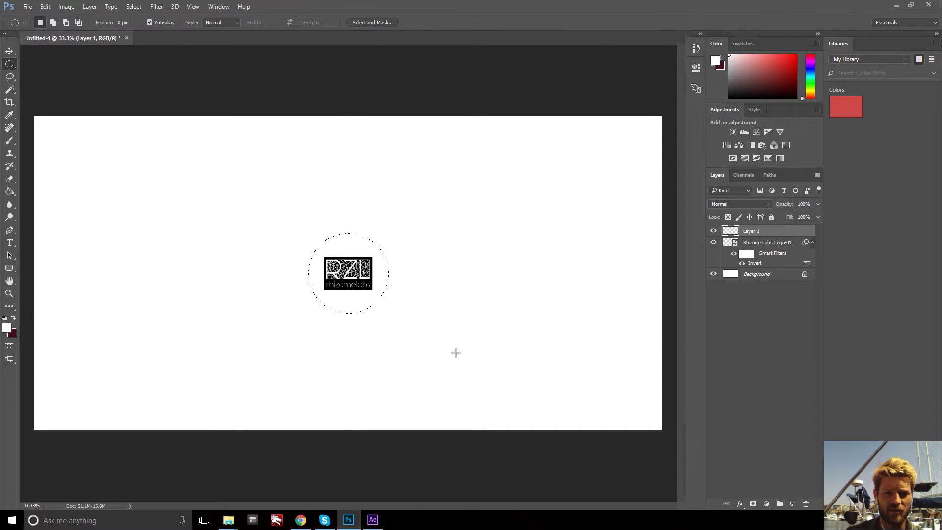
{"action": "left_click", "coordinate": [766, 503]}
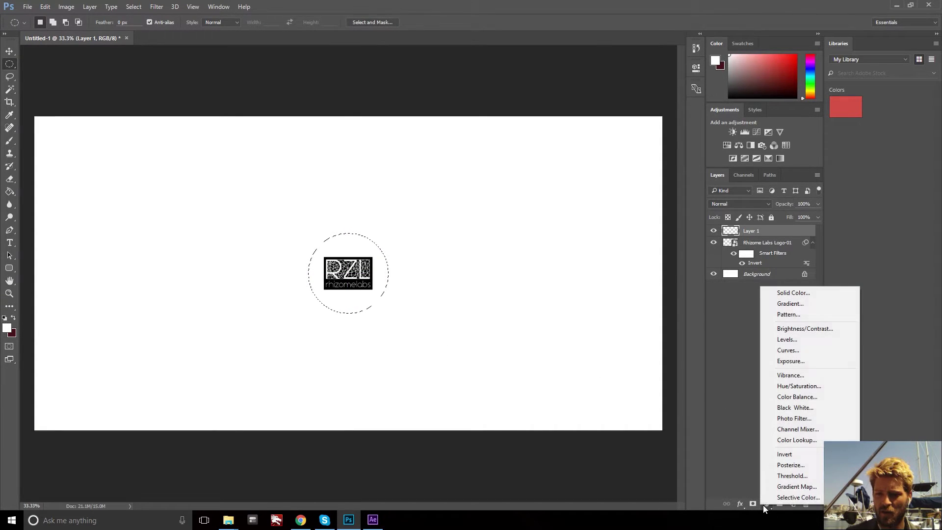
{"action": "left_click", "coordinate": [802, 294]}
{"action": "type", "text": "000000"}
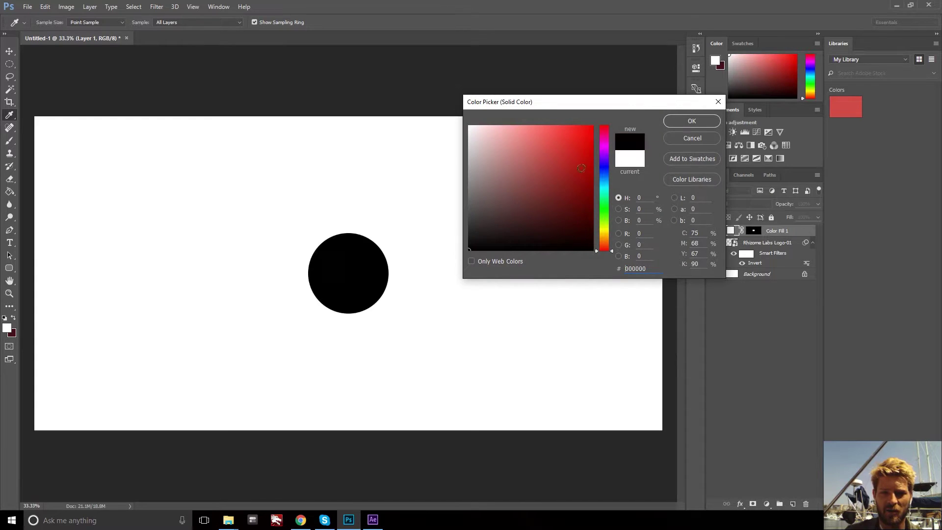
{"action": "left_click", "coordinate": [691, 121]}
{"action": "left_click_drag", "start_coordinate": [778, 232], "coordinate": [767, 267]}
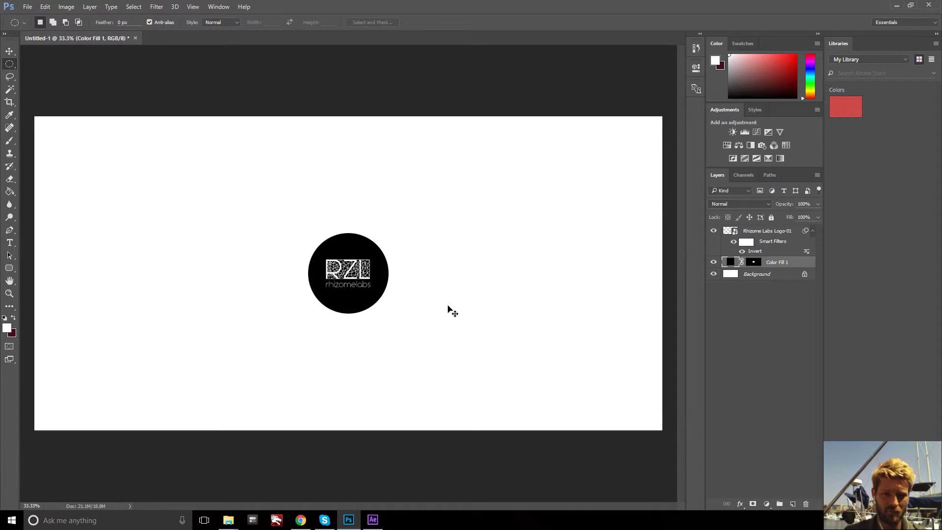
Step: Scale the black circle down so it frames the logo more closely
{"action": "key", "text": "ctrl+t"}
{"action": "left_click_drag", "start_coordinate": [388, 312], "coordinate": [376, 303]}
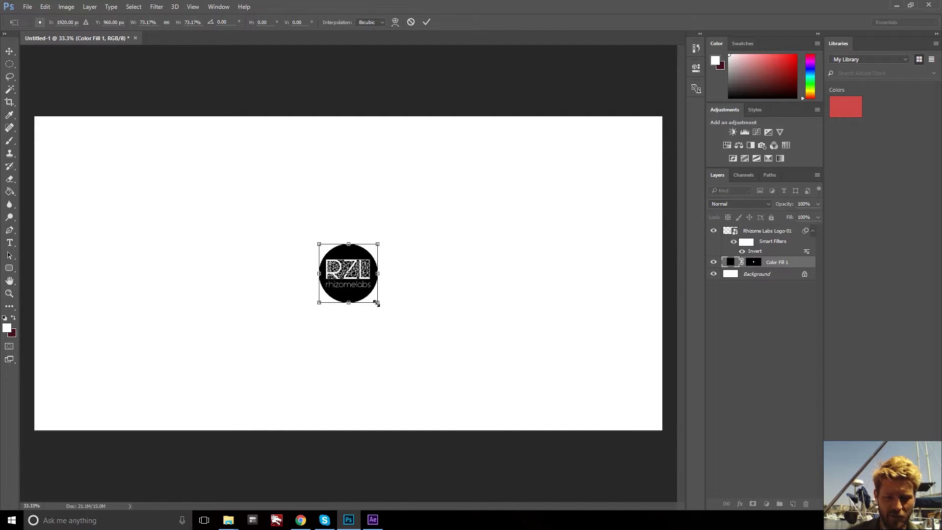
{"action": "key", "text": "Return"}
{"action": "key", "text": "m"}
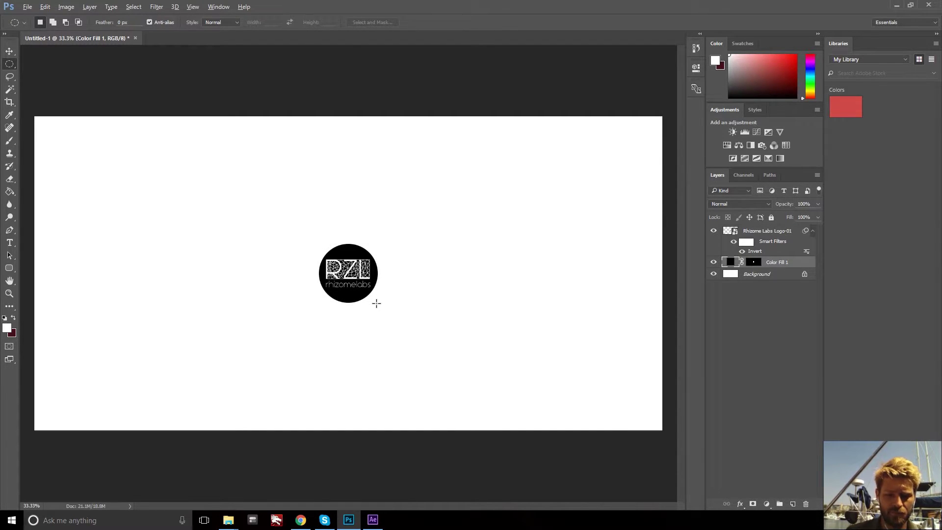
Step: Merge the logo and black Color Fill circle into one Rhizome Labs Logo-01 layer
{"action": "left_click", "coordinate": [761, 232]}
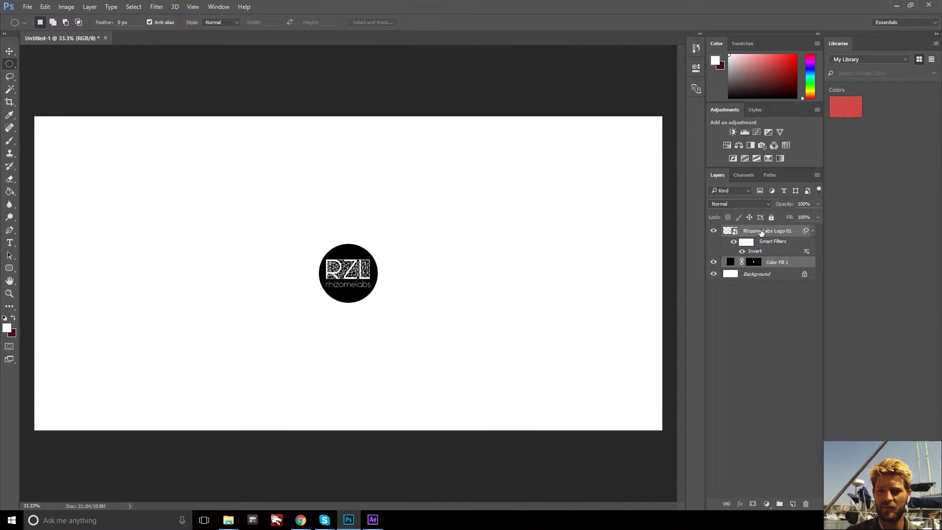
{"action": "right_click", "coordinate": [760, 231]}
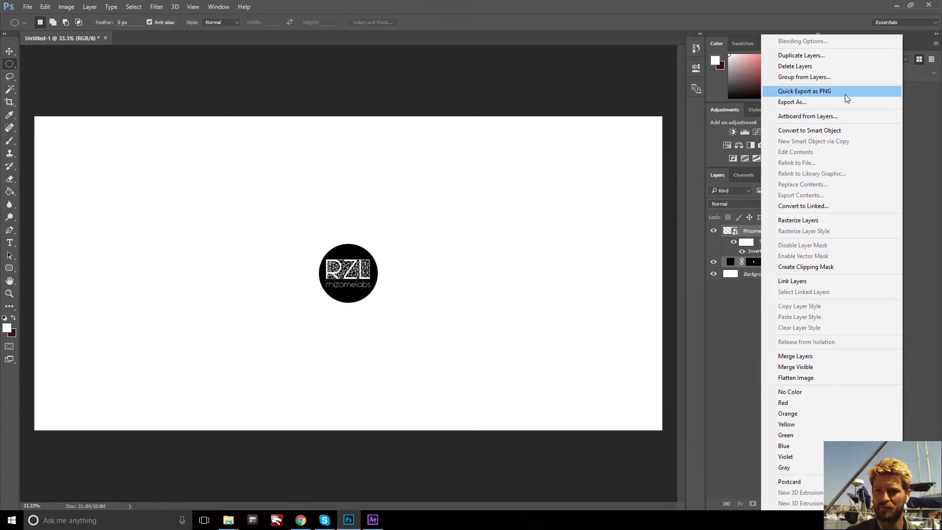
{"action": "left_click", "coordinate": [861, 357]}
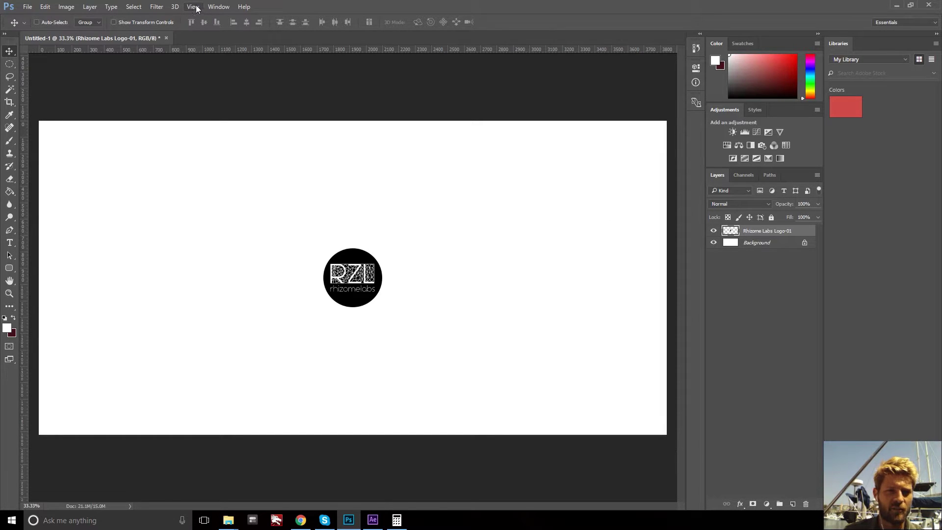
Step: Add a New Guide Layout with 7 horizontal rows across the canvas
{"action": "left_click", "coordinate": [219, 7]}
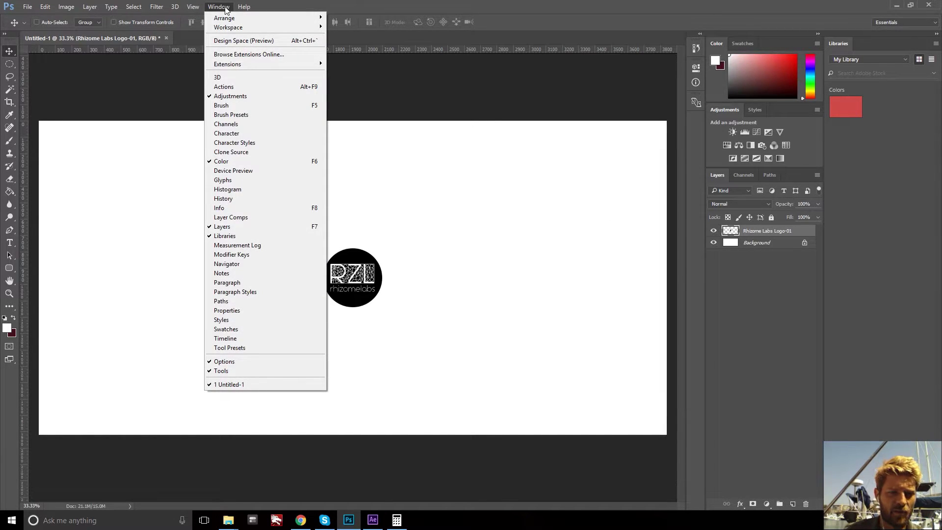
{"action": "mouse_move", "coordinate": [191, 9]}
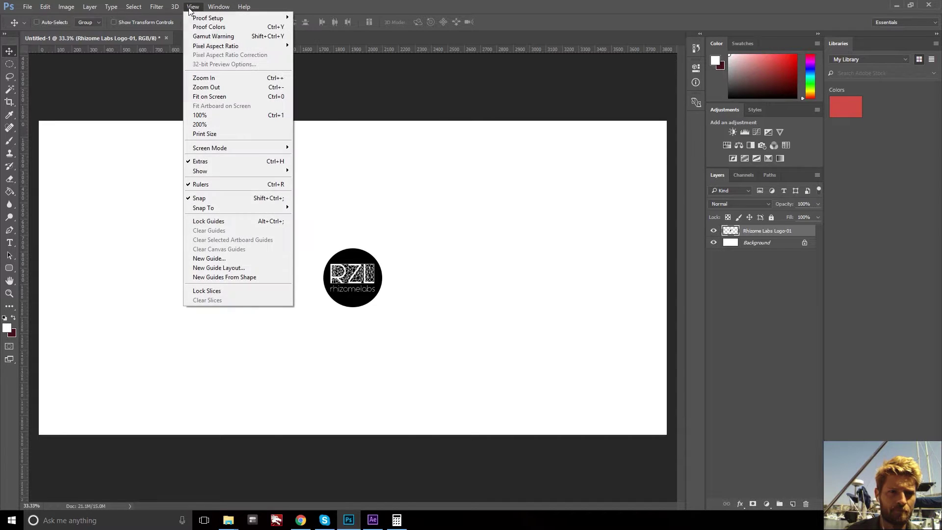
{"action": "left_click", "coordinate": [251, 267]}
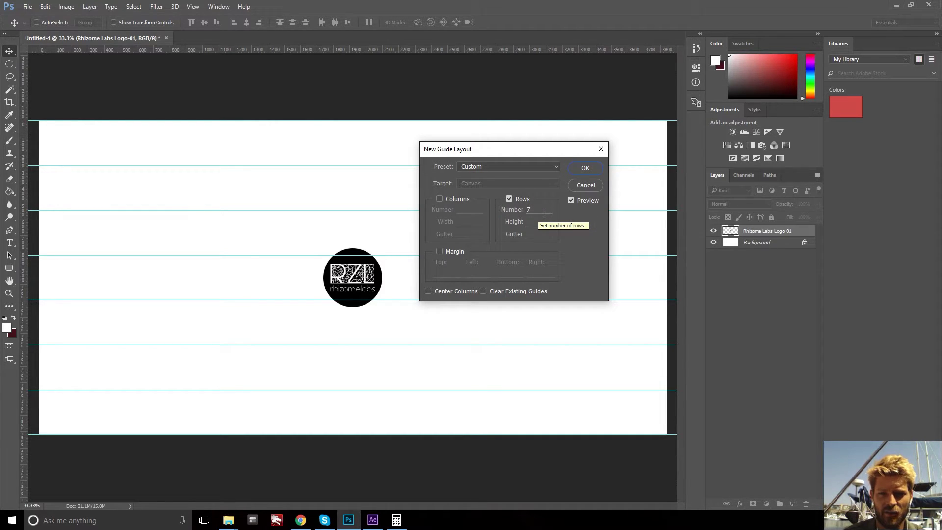
{"action": "left_click", "coordinate": [582, 168]}
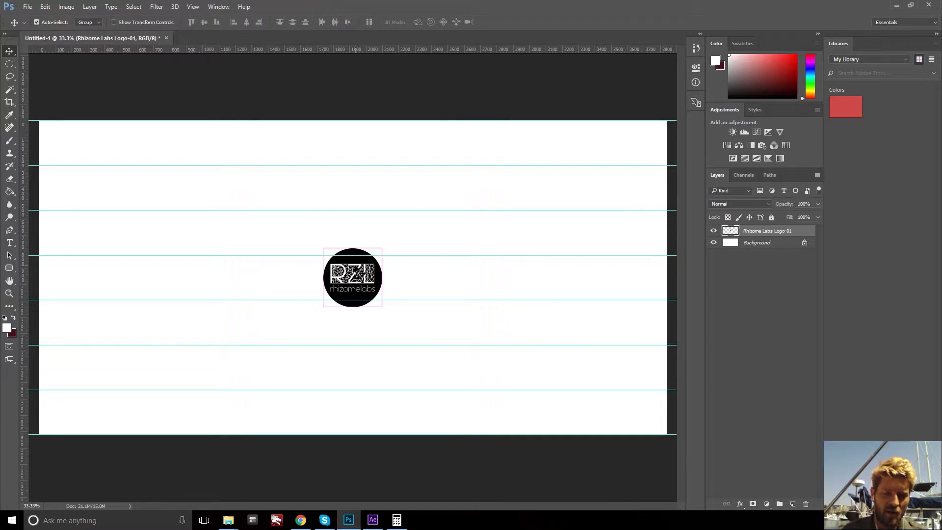
Step: Stretch the logo circle to fill the full canvas width and height
{"action": "key", "text": "ctrl+t"}
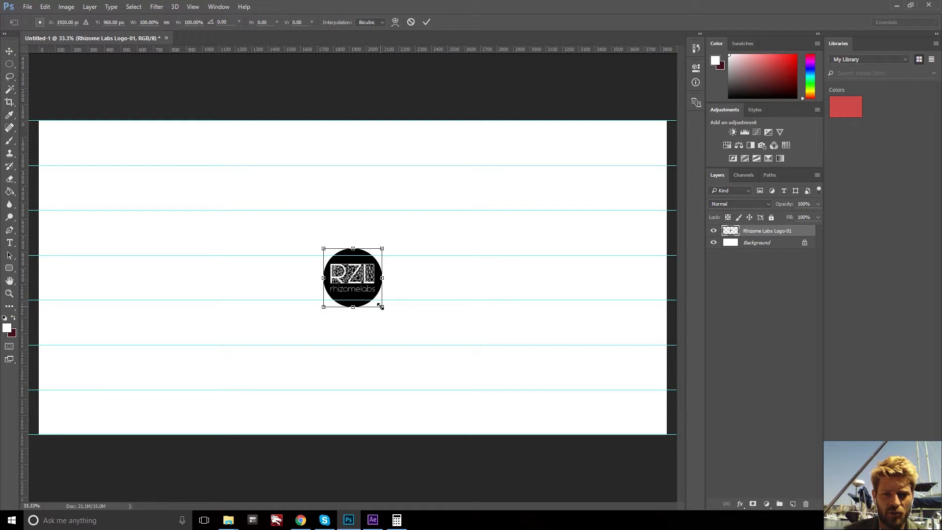
{"action": "left_click_drag", "start_coordinate": [382, 277], "coordinate": [666, 278]}
{"action": "left_click_drag", "start_coordinate": [353, 248], "coordinate": [354, 121]}
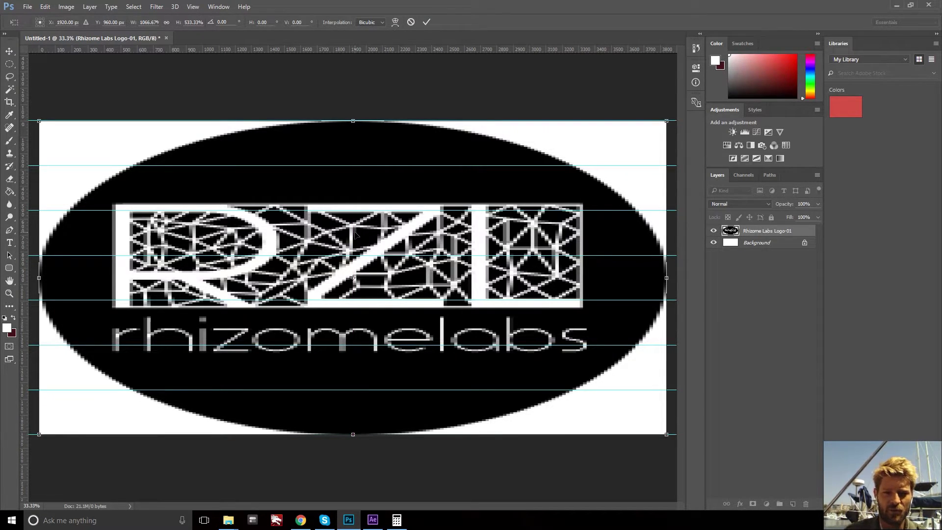
{"action": "key", "text": "Return"}
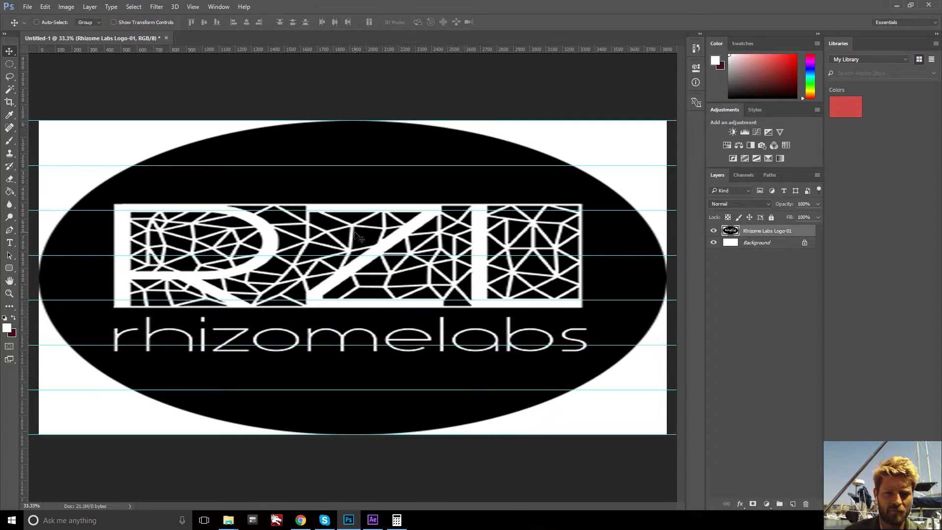
Step: Scale the stretched logo down to a centred oval of about 552×276 px
{"action": "key", "text": "ctrl"}
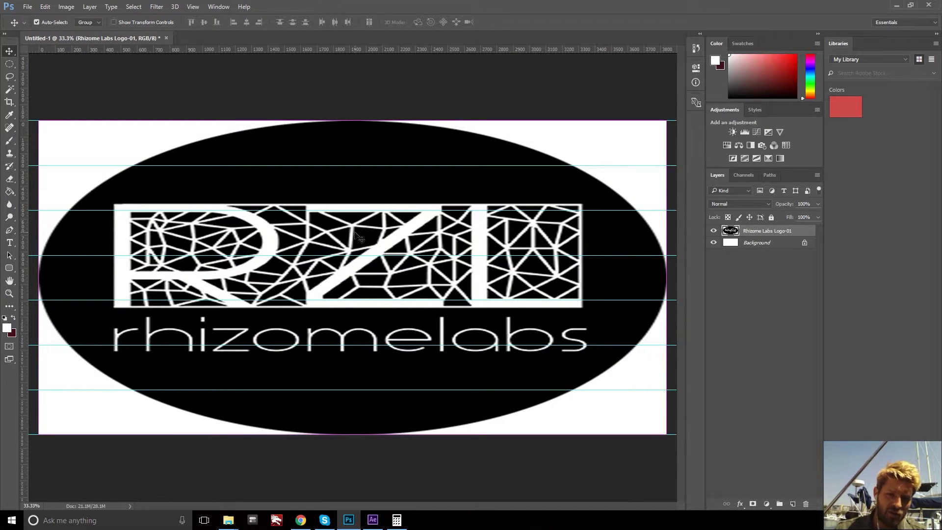
{"action": "key", "text": "ctrl+t"}
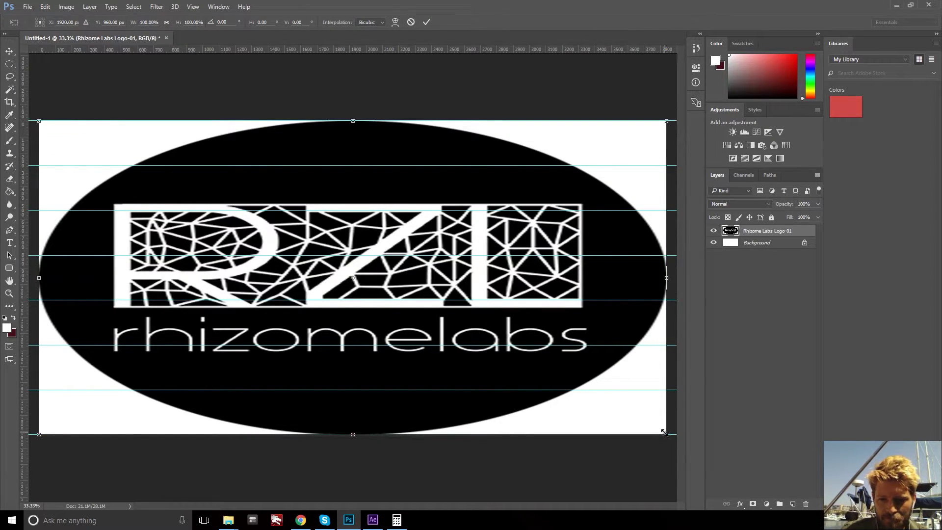
{"action": "left_click_drag", "start_coordinate": [664, 432], "coordinate": [400, 289]}
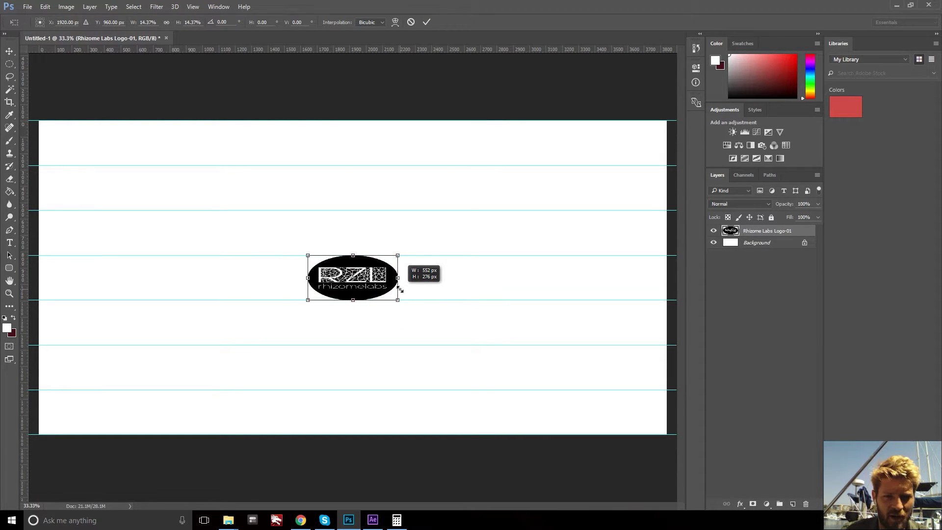
{"action": "left_click_drag", "start_coordinate": [400, 290], "coordinate": [400, 290]}
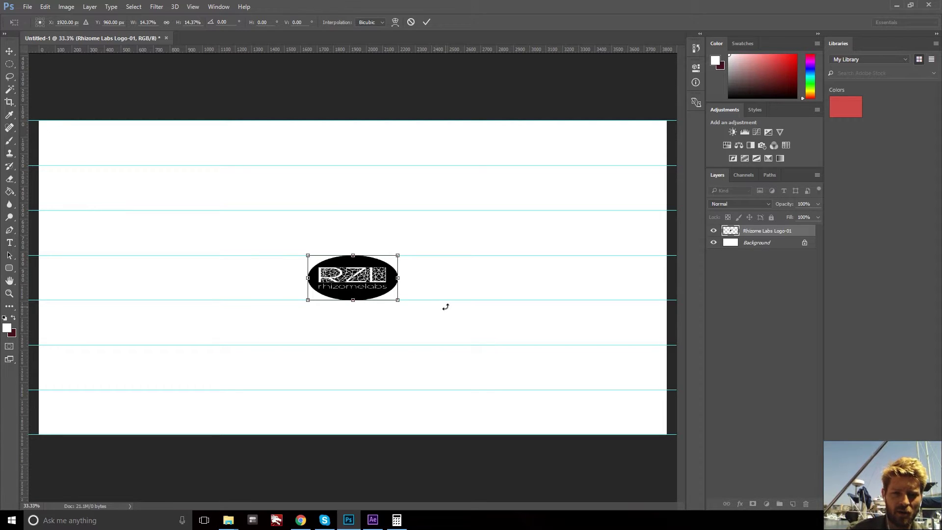
{"action": "key", "text": "Return"}
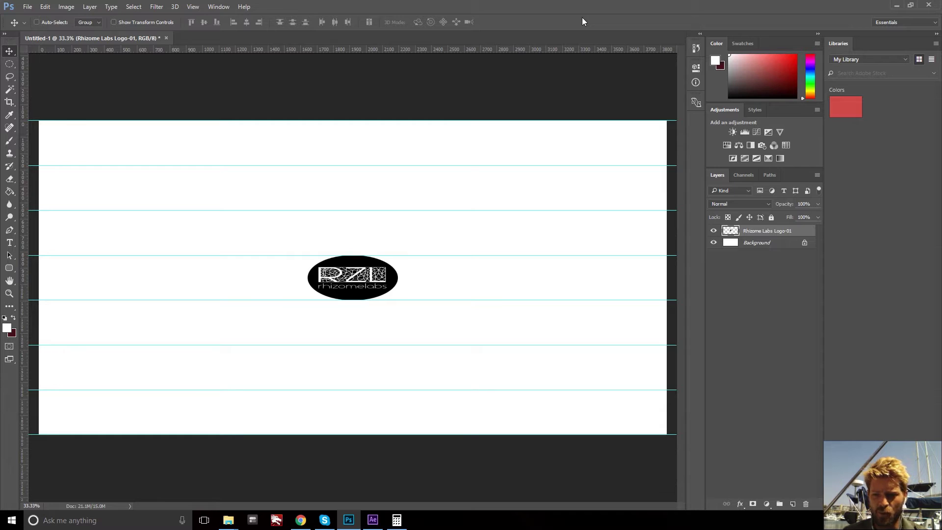
{"action": "key", "text": "ctrl"}
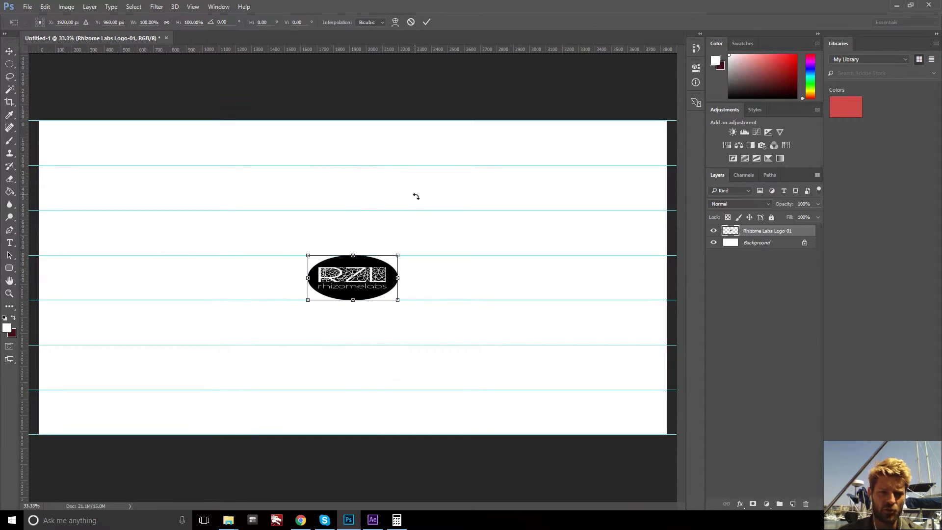
Step: Rotate the logo upside down and apply Polar Coordinates set to Polar to Rectangular
{"action": "left_click_drag", "start_coordinate": [417, 248], "coordinate": [263, 308]}
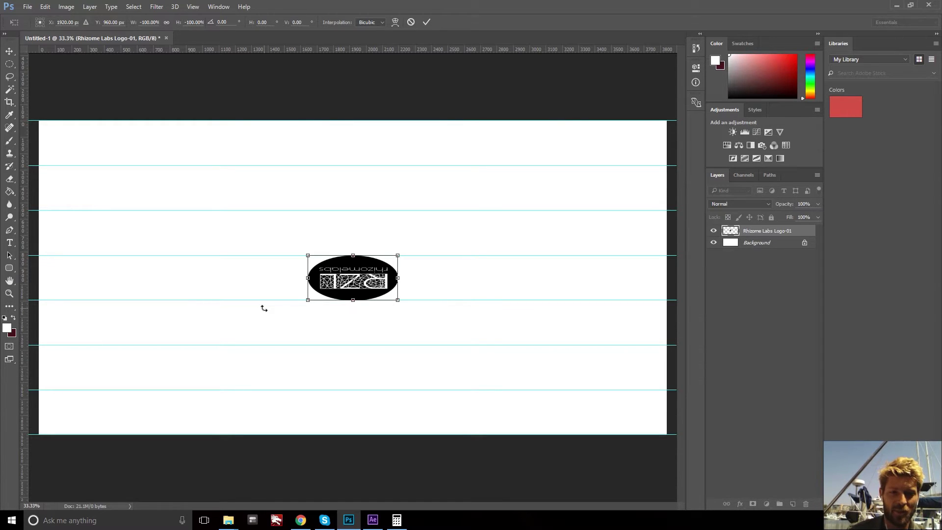
{"action": "key", "text": "Return"}
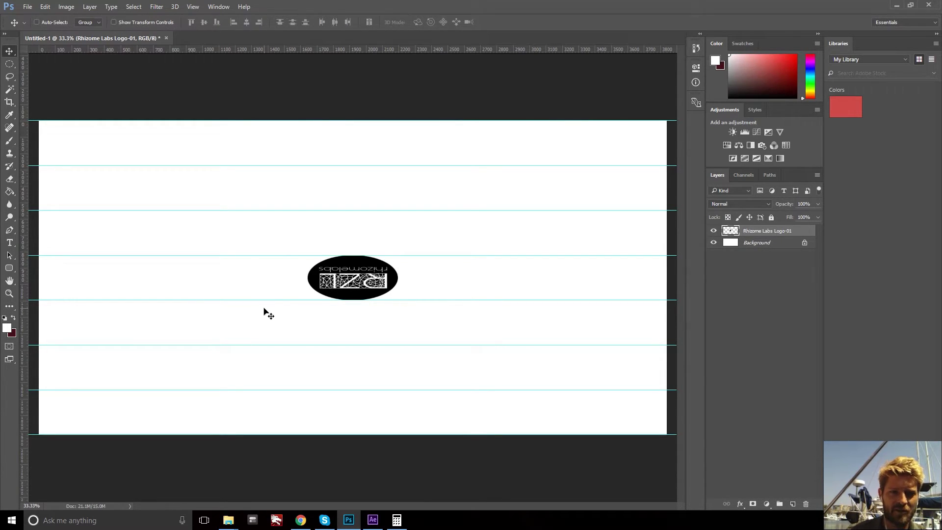
{"action": "left_click", "coordinate": [162, 7]}
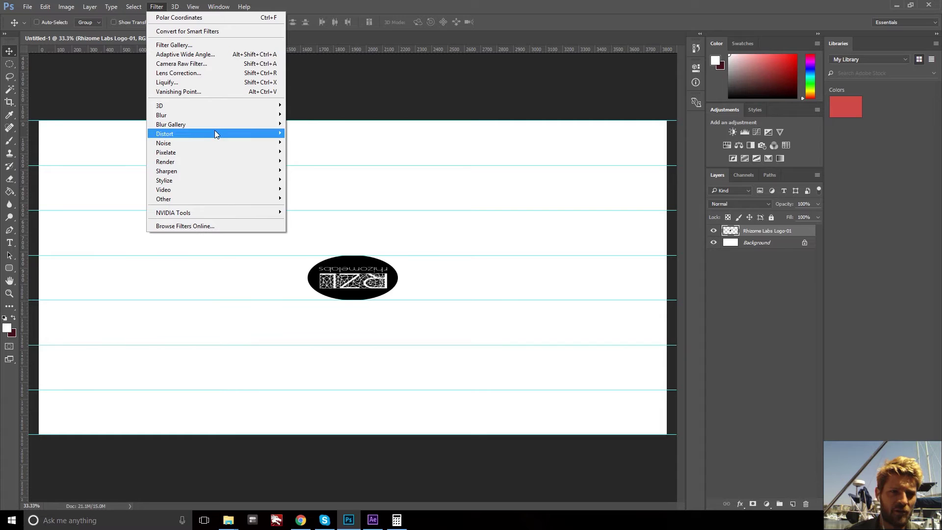
{"action": "mouse_move", "coordinate": [214, 132]}
{"action": "left_click", "coordinate": [332, 152]}
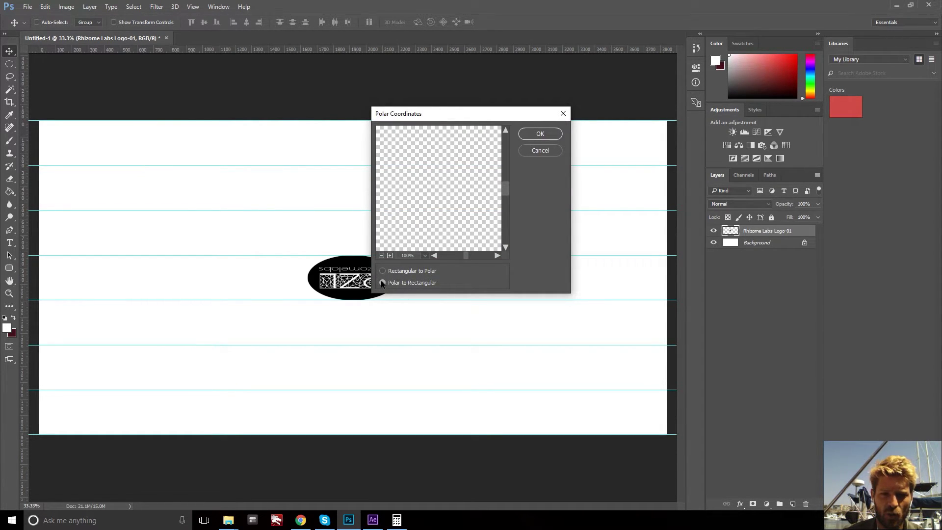
{"action": "left_click", "coordinate": [535, 135]}
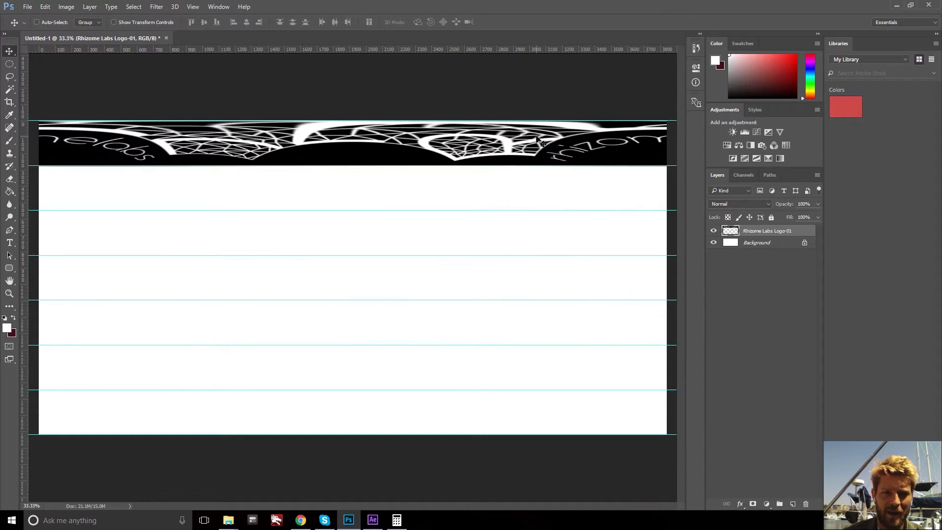
Step: Flip the unwrapped strip with -100% scale, move it to the bottom row, and hide the Background
{"action": "key", "text": "ctrl"}
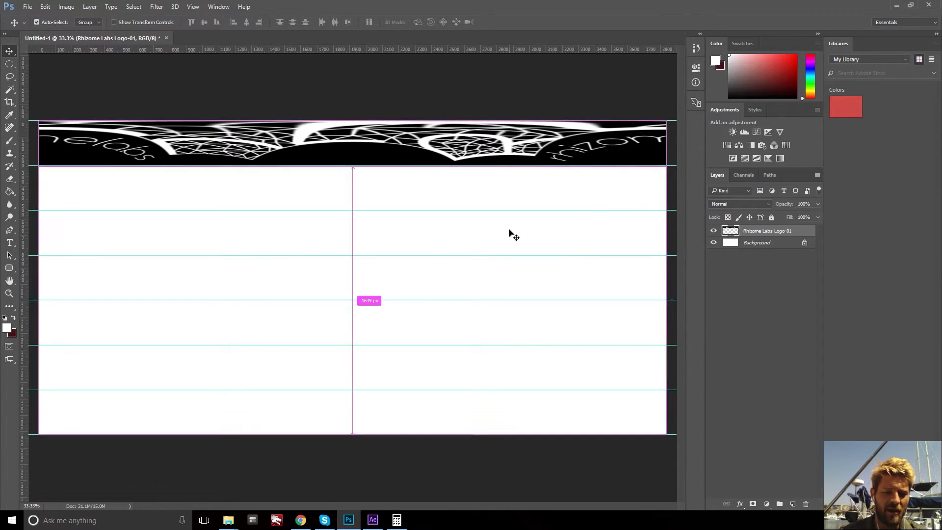
{"action": "key", "text": "ctrl+t"}
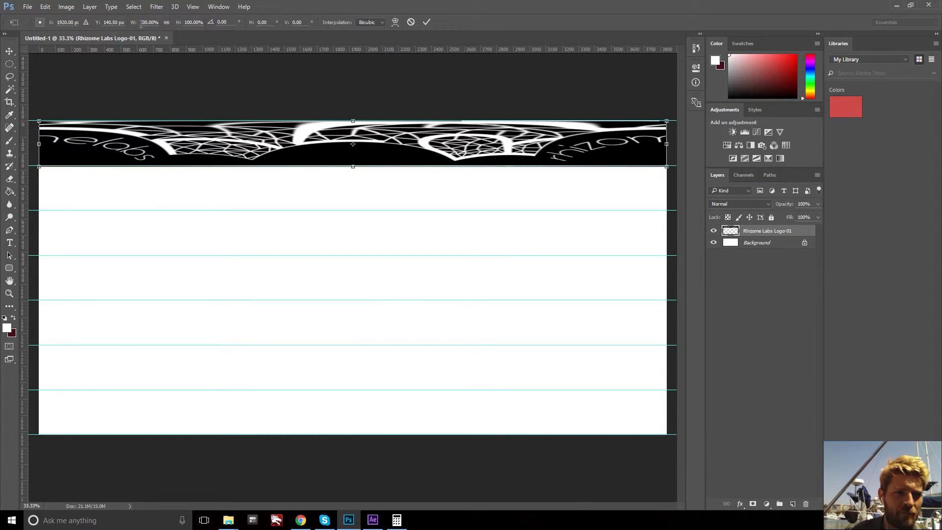
{"action": "type", "text": "-"}
{"action": "key", "text": "Return"}
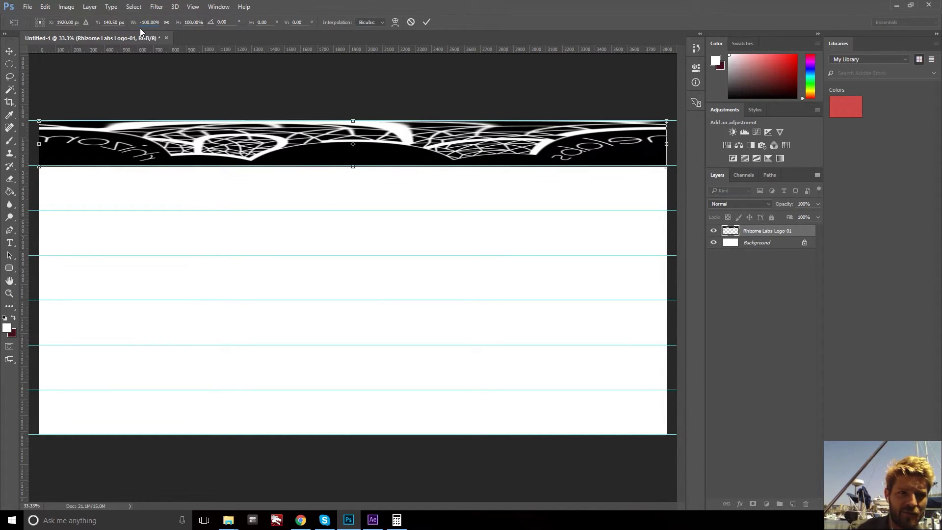
{"action": "left_click", "coordinate": [185, 22]}
{"action": "type", "text": "-"}
{"action": "key", "text": "Return"}
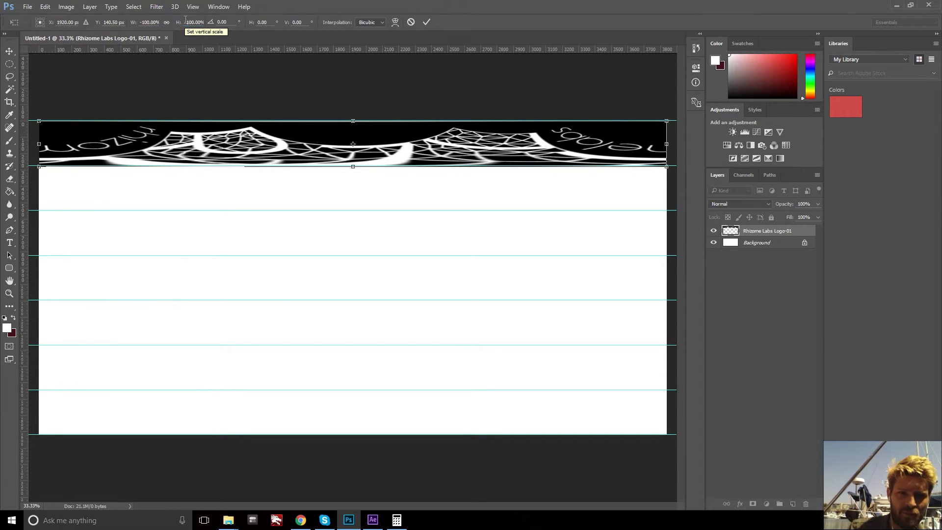
{"action": "key", "text": "Return"}
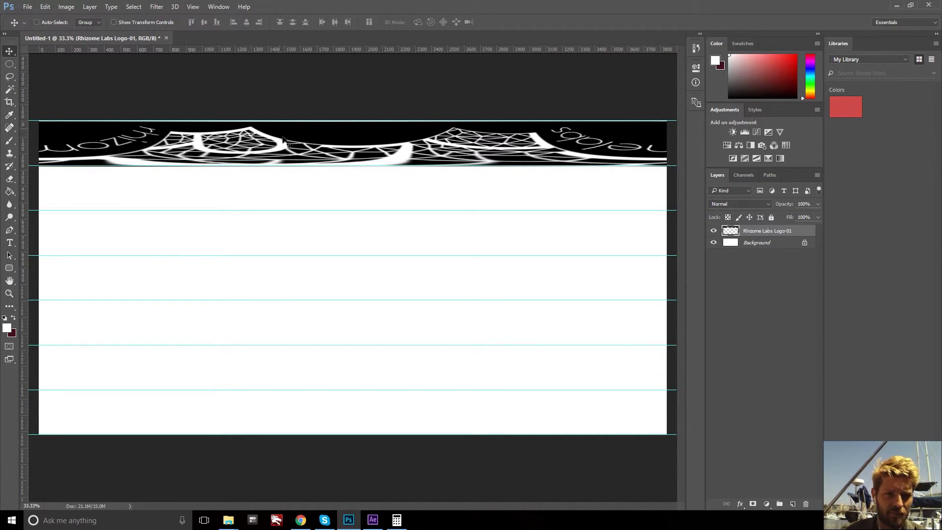
{"action": "left_click_drag", "start_coordinate": [267, 137], "coordinate": [266, 401]}
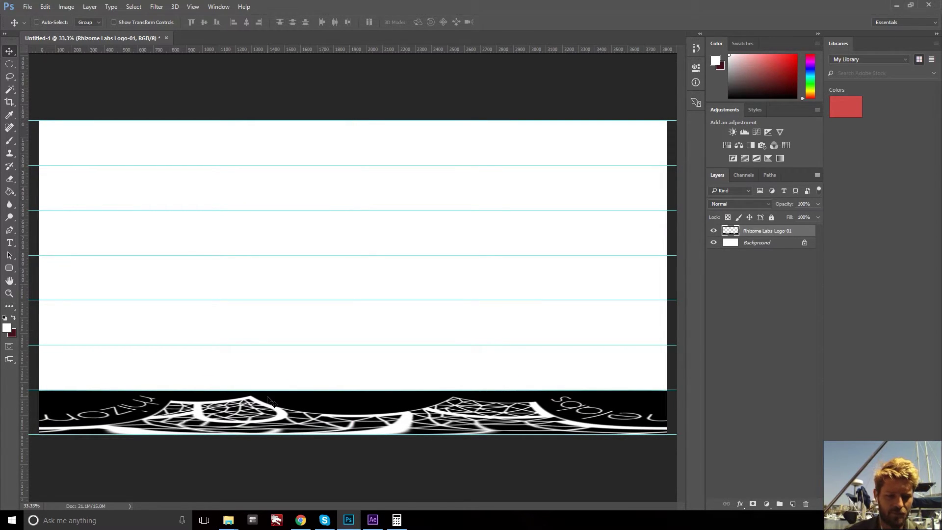
{"action": "left_click", "coordinate": [713, 242]}
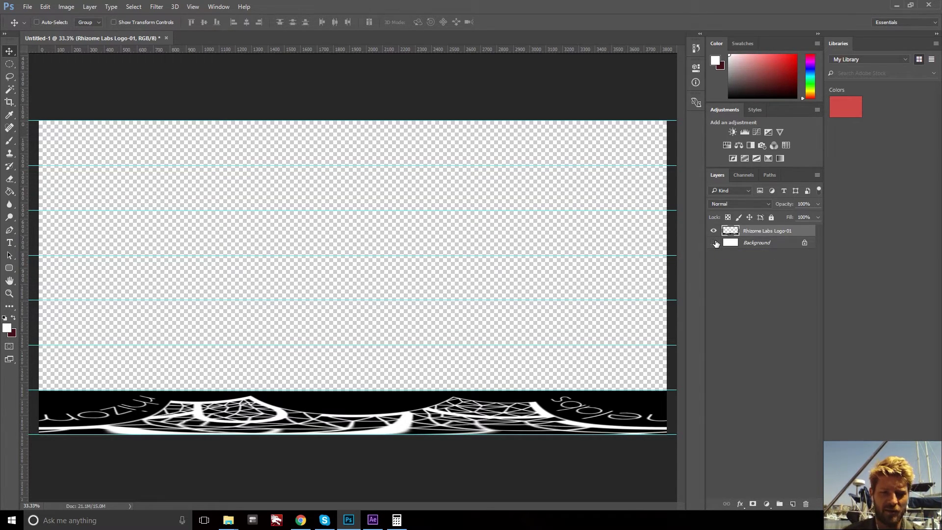
Step: Export the canvas with Export As as a PNG with transparency
{"action": "left_click", "coordinate": [28, 8]}
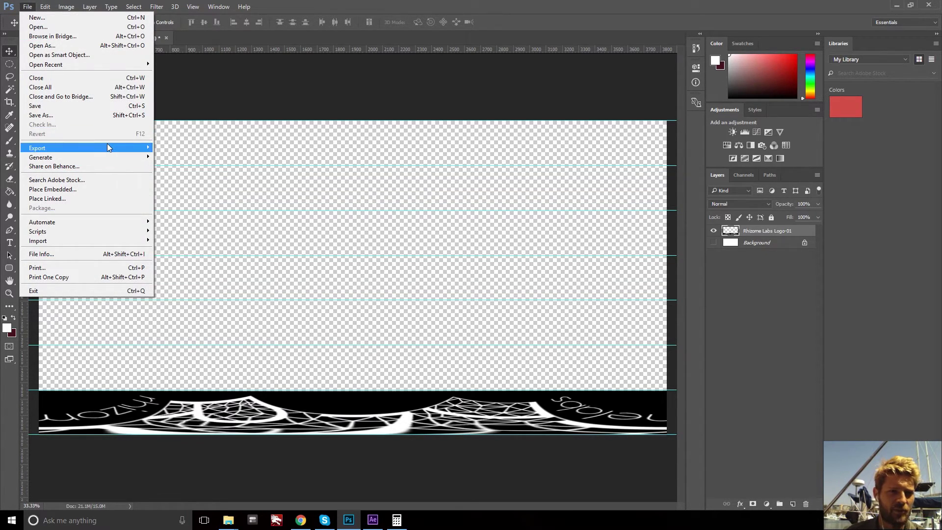
{"action": "mouse_move", "coordinate": [124, 149]}
{"action": "left_click", "coordinate": [175, 157]}
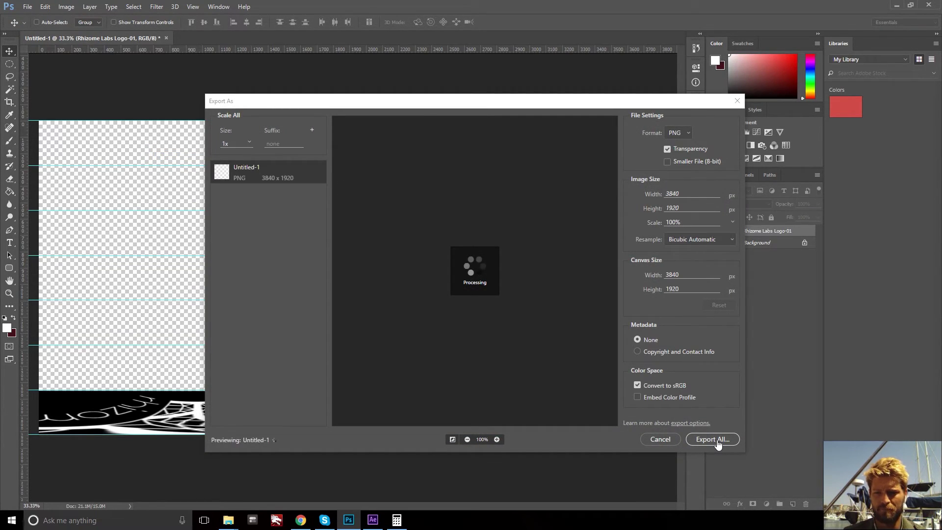
{"action": "left_click", "coordinate": [712, 439]}
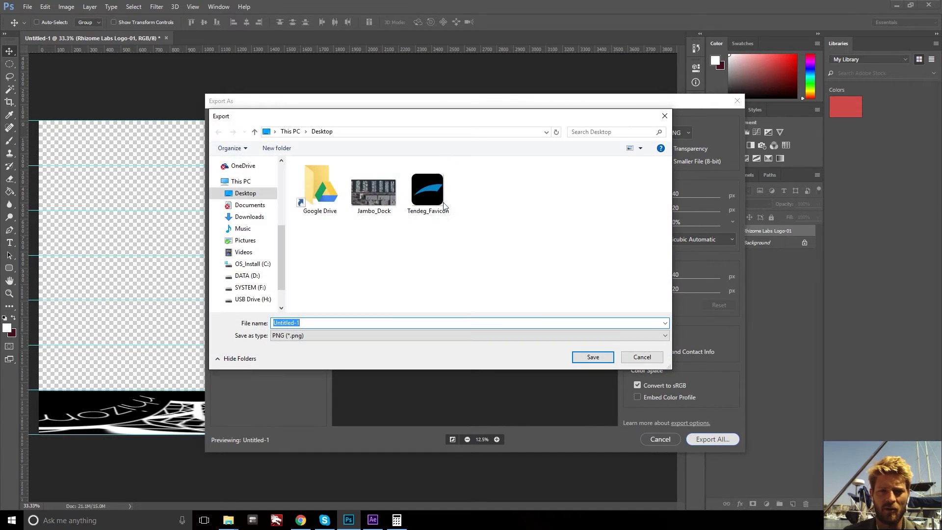
Step: Save the PNG as 360RZL_Logo in the 360_Logo folder
{"action": "scroll", "coordinate": [256, 165], "scroll_direction": "up", "scroll_amount": 5}
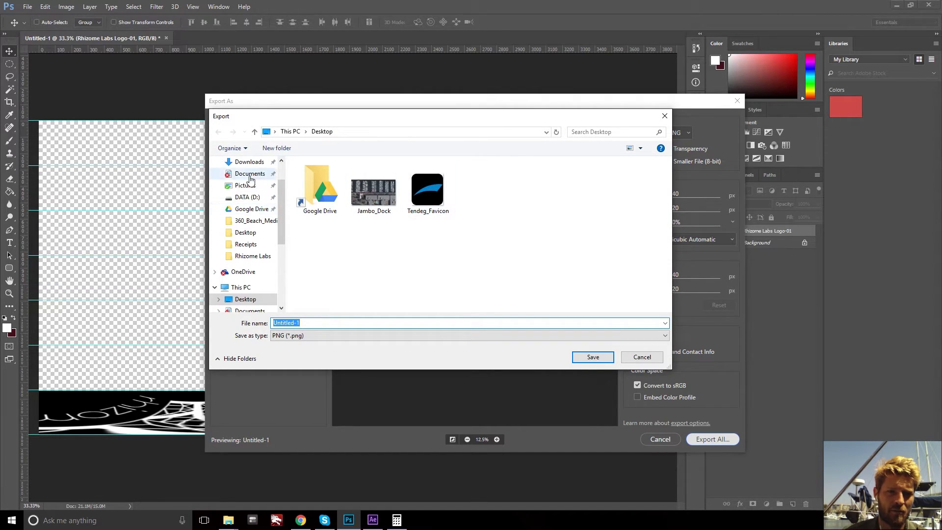
{"action": "scroll", "coordinate": [256, 165], "scroll_direction": "up", "scroll_amount": 1}
{"action": "left_click", "coordinate": [254, 177]}
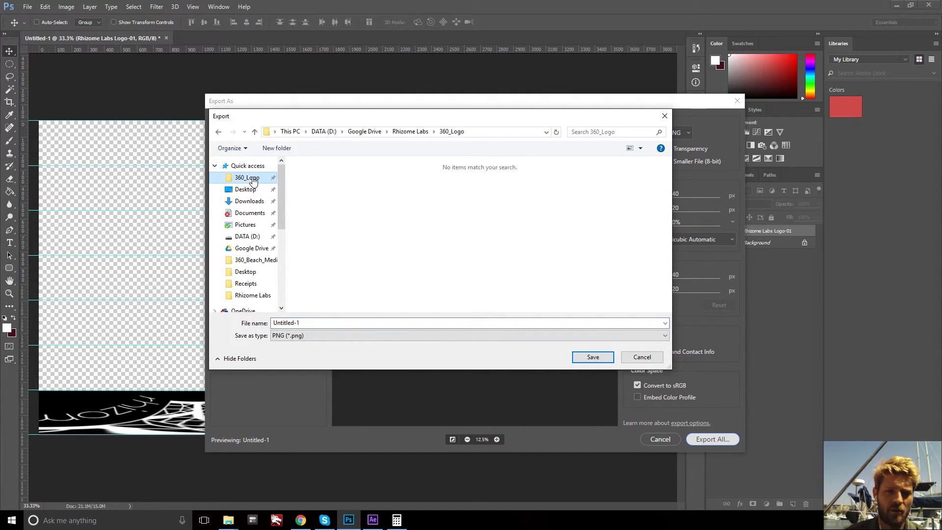
{"action": "double_click", "coordinate": [317, 323]}
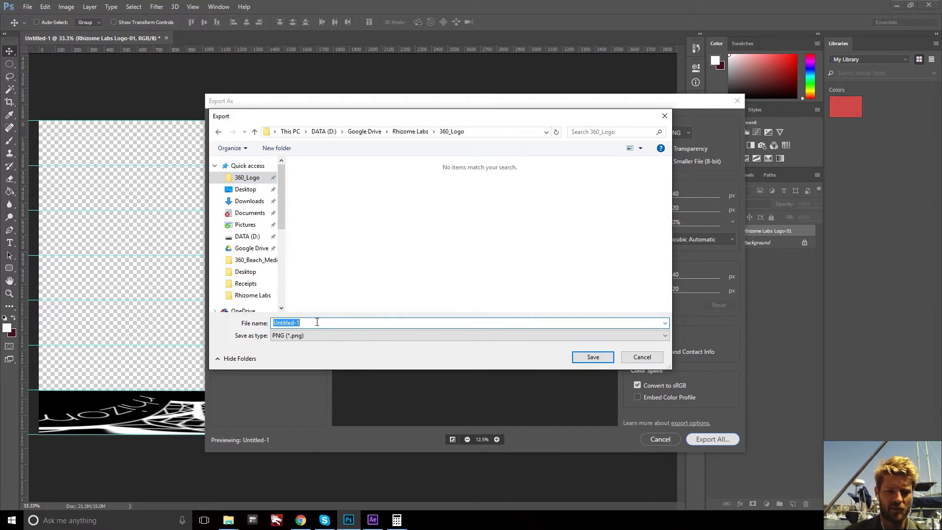
{"action": "type", "text": "360)"}
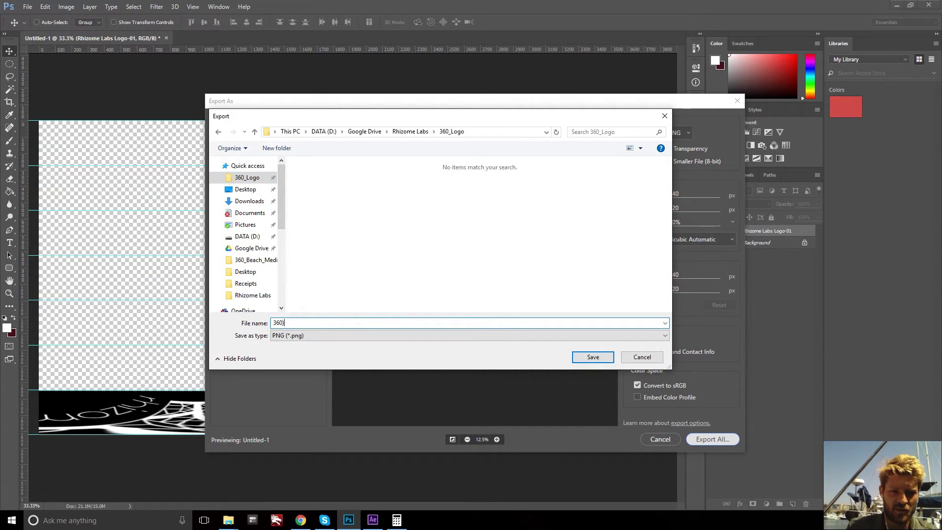
{"action": "type", "text": "=_"}
{"action": "key", "text": "BackSpace"}
{"action": "key", "text": "BackSpace"}
{"action": "key", "text": "BackSpace"}
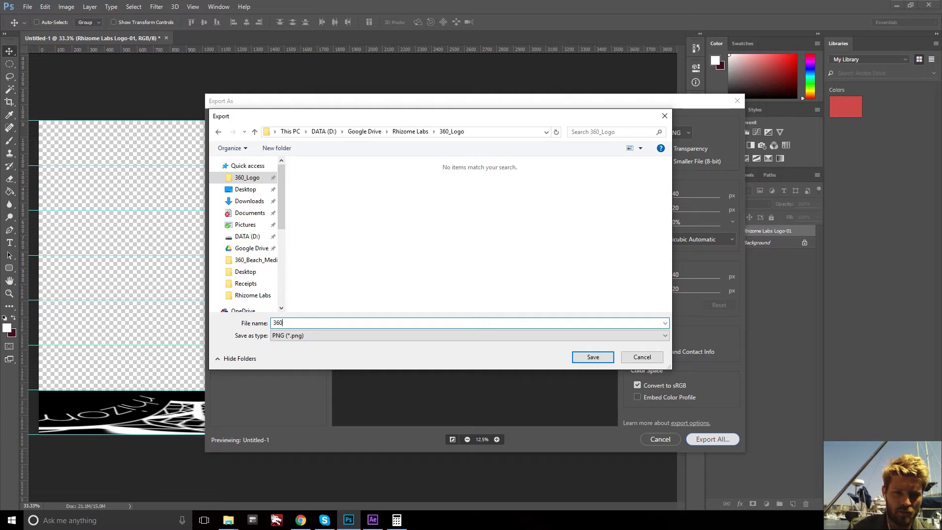
{"action": "type", "text": "RZL"}
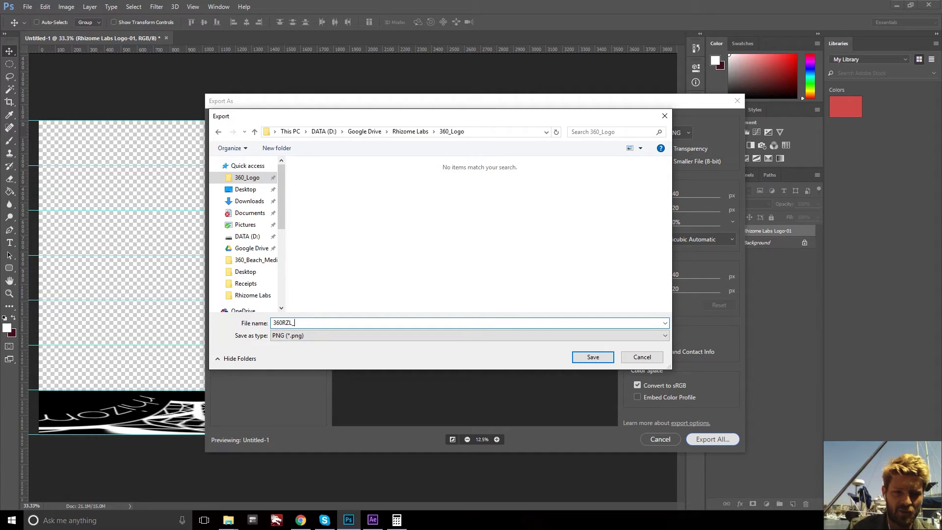
{"action": "type", "text": "_Logo"}
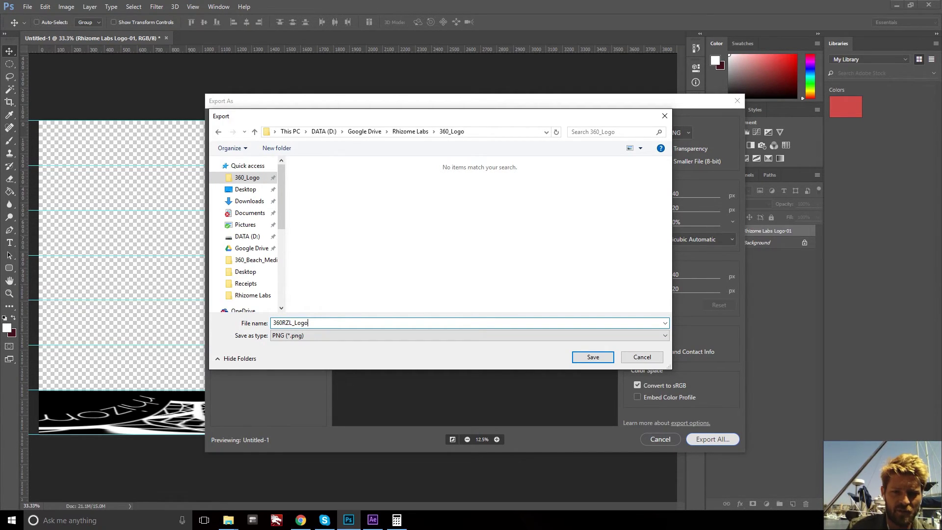
{"action": "key", "text": "Return"}
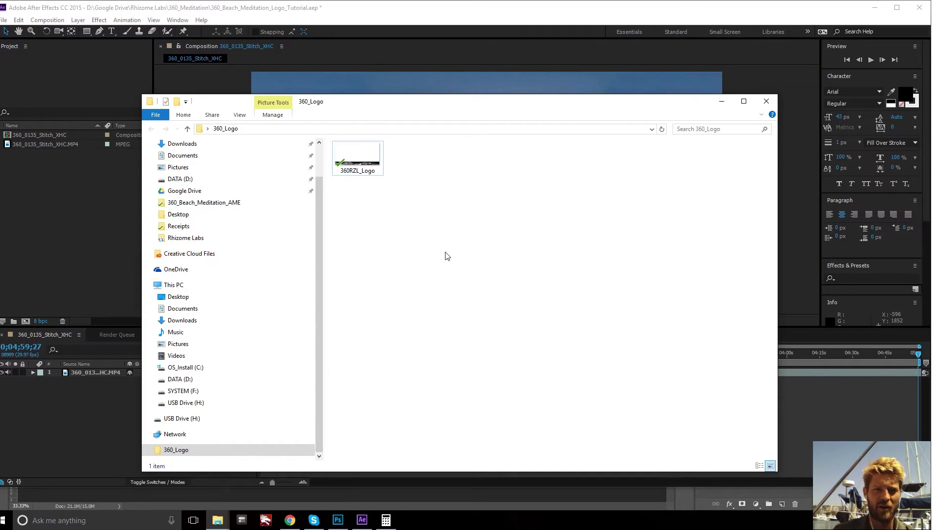
Step: Import 360RZL_Logo.png into the project and drop it onto the beach composition timeline
{"action": "left_click_drag", "start_coordinate": [357, 157], "coordinate": [70, 241]}
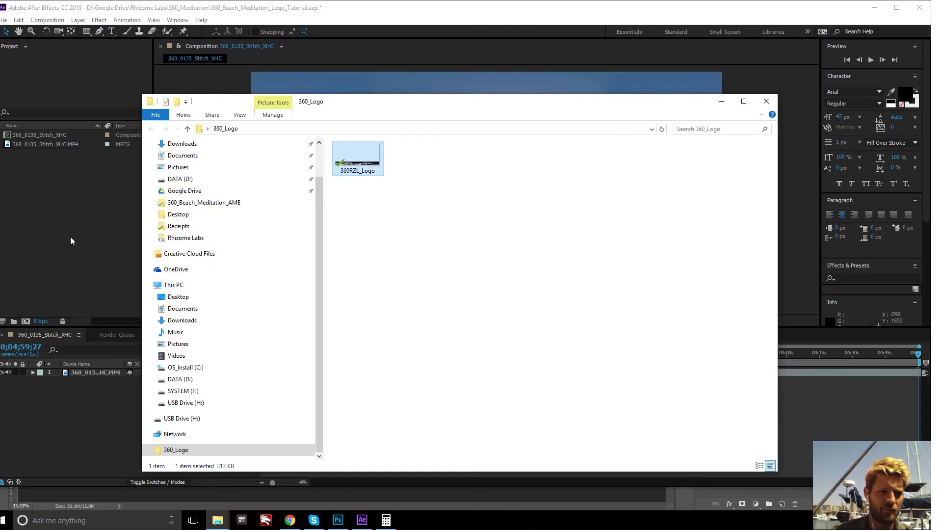
{"action": "left_click", "coordinate": [53, 214]}
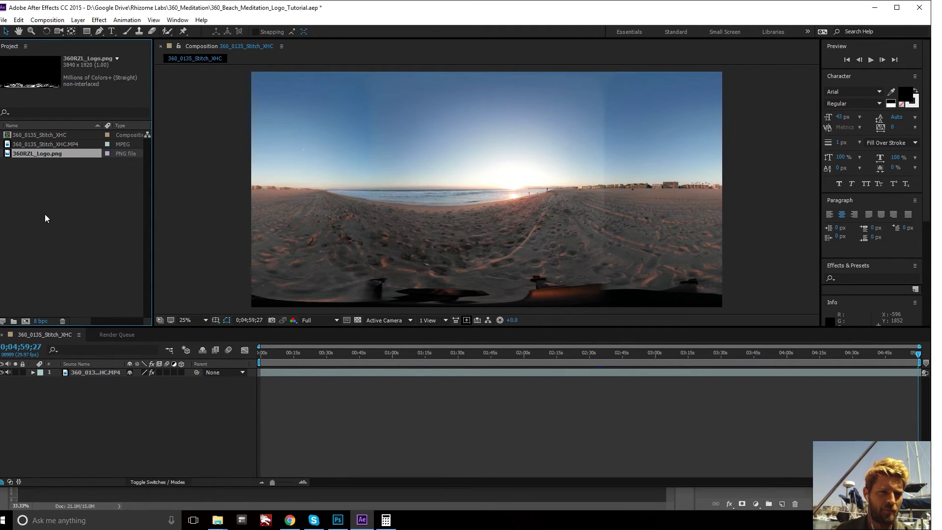
{"action": "left_click_drag", "start_coordinate": [28, 152], "coordinate": [103, 373]}
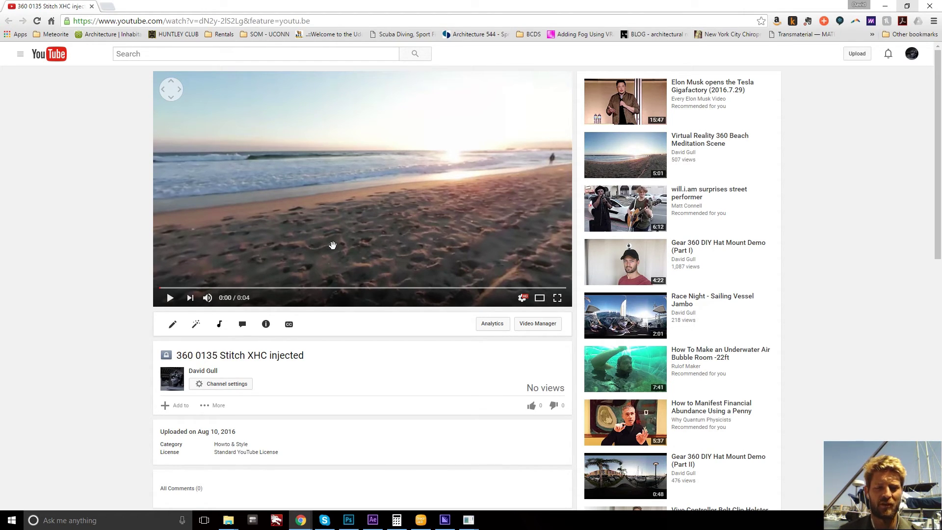
Step: Play and replay the 360° beach clip, tilting down to check the Rhizome Labs logo hides the tripod
{"action": "left_click_drag", "start_coordinate": [339, 244], "coordinate": [326, 262]}
{"action": "left_click", "coordinate": [328, 264]}
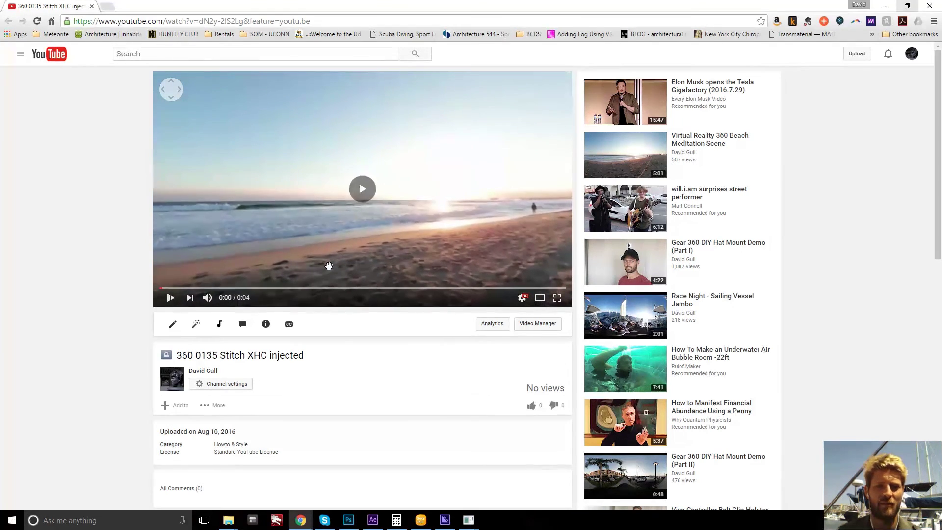
{"action": "left_click_drag", "start_coordinate": [441, 244], "coordinate": [475, 101]}
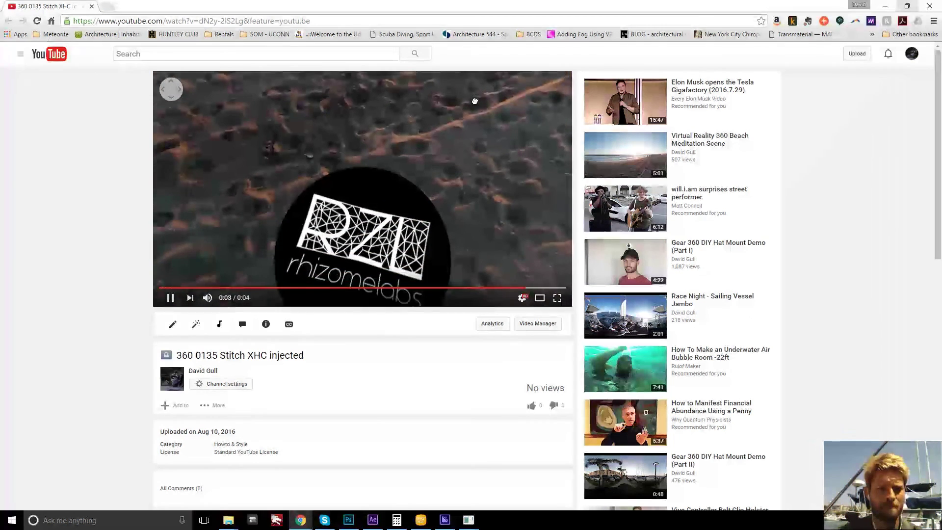
{"action": "left_click", "coordinate": [438, 220]}
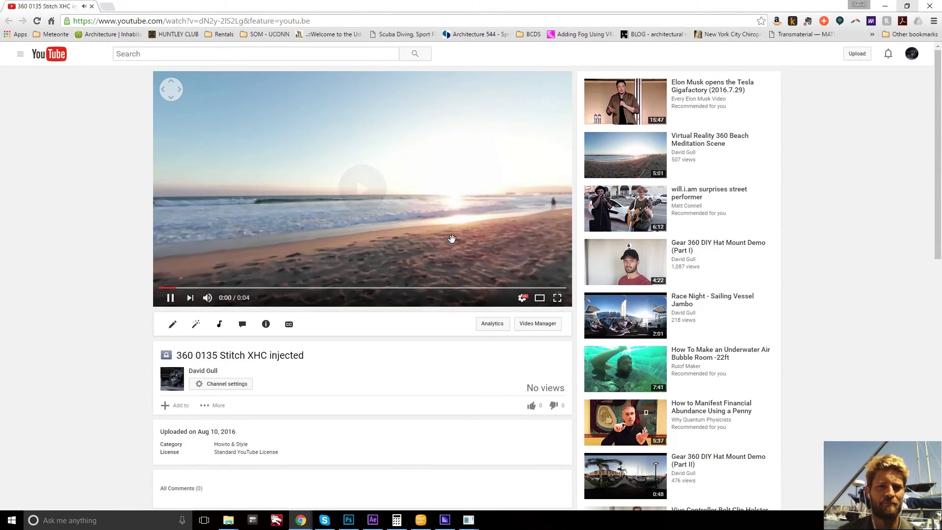